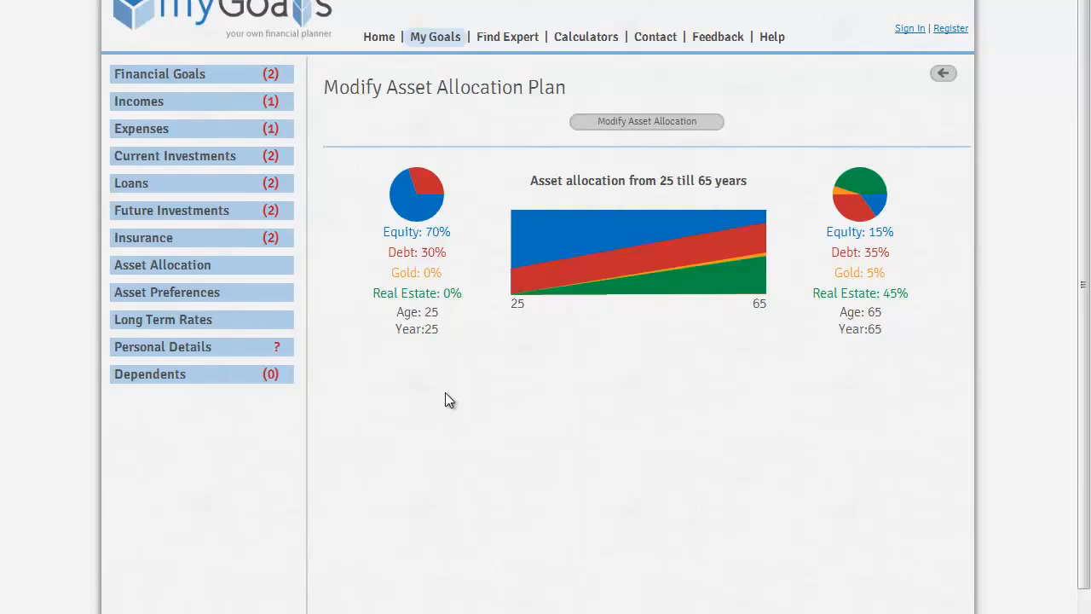
# Start modifying the asset allocation plan and add a preference for age 35 with the life stage Married and with Kids
pyautogui.click(678, 125)
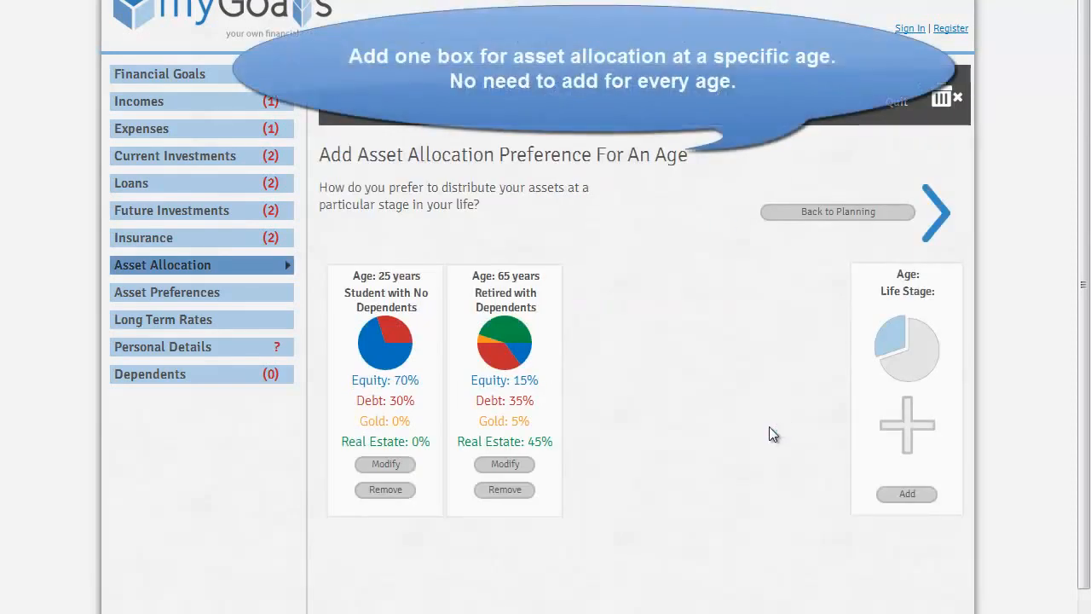
pyautogui.scroll(-1, 769, 427)
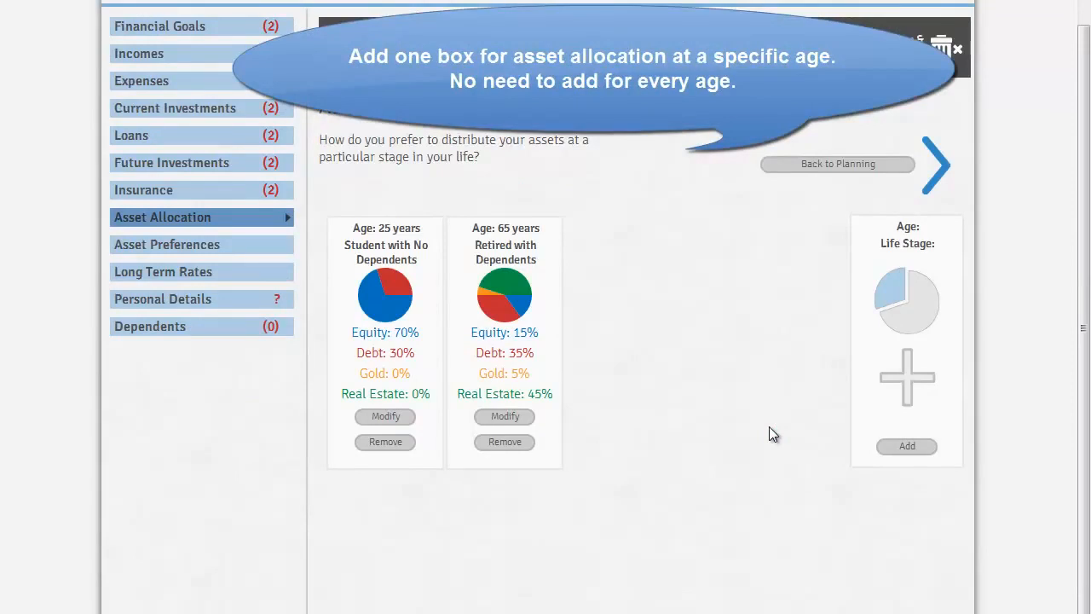
pyautogui.scroll(1, 769, 433)
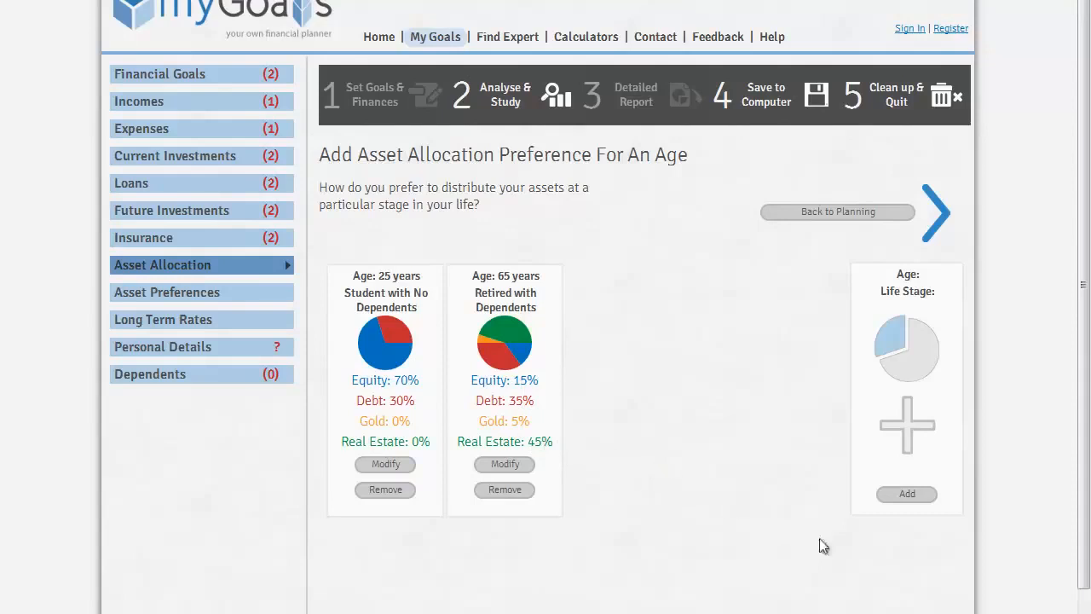
pyautogui.click(909, 494)
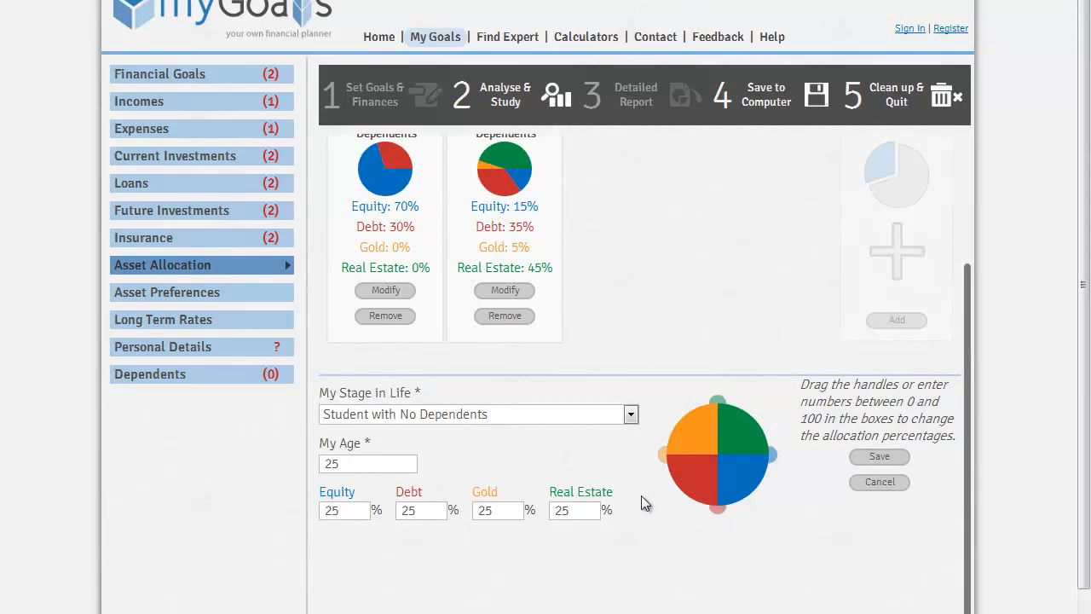
pyautogui.click(326, 465)
pyautogui.doubleClick(327, 465)
pyautogui.write('35')
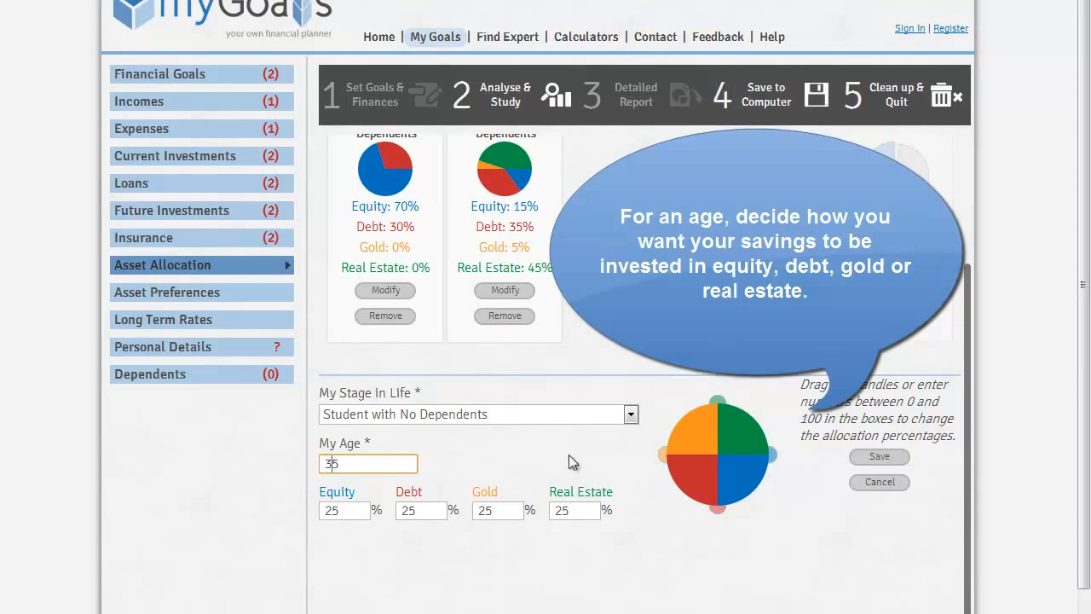
pyautogui.click(631, 414)
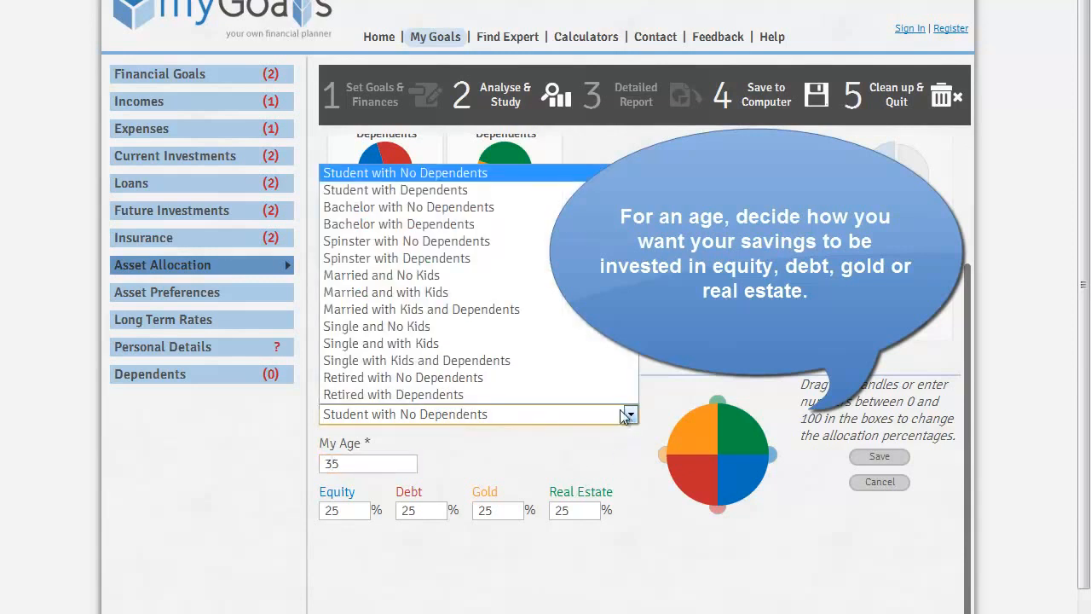
pyautogui.click(555, 291)
# Set the age 35 allocation to 65% equity, 25% debt and 10% gold
pyautogui.click(360, 514)
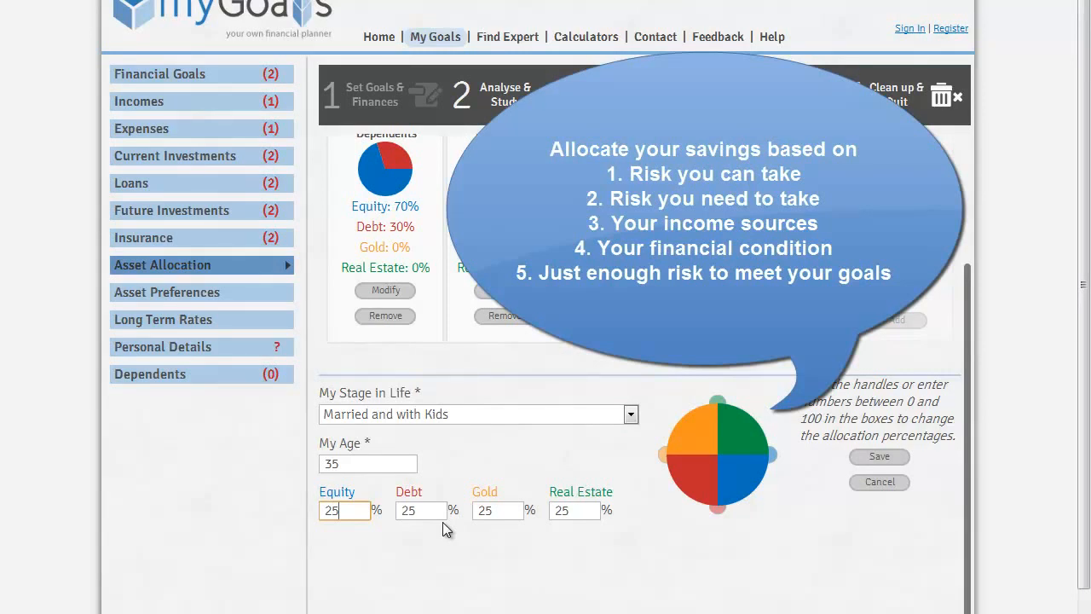
pyautogui.scroll(1, 444, 530)
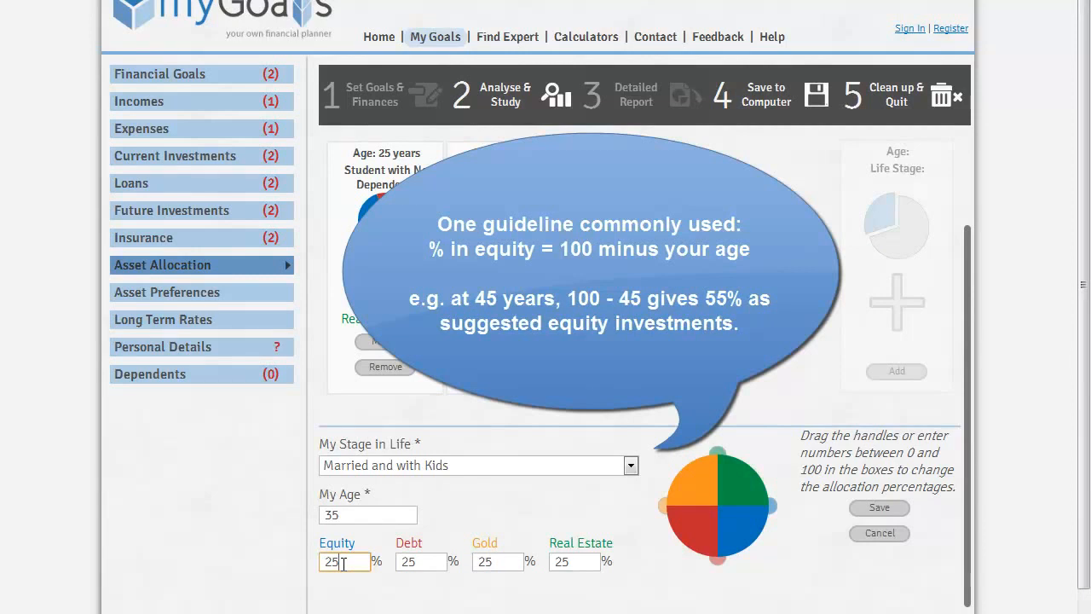
pyautogui.moveTo(343, 563); pyautogui.dragTo(318, 561)
pyautogui.write('65')
pyautogui.press('Tab')
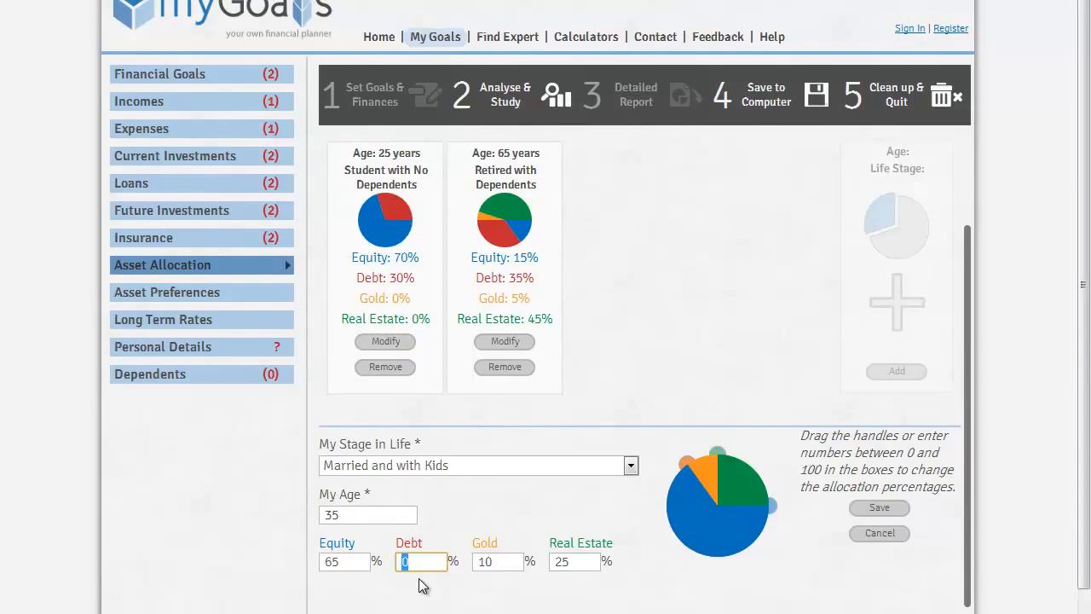
pyautogui.write('25')
pyautogui.press('Tab')
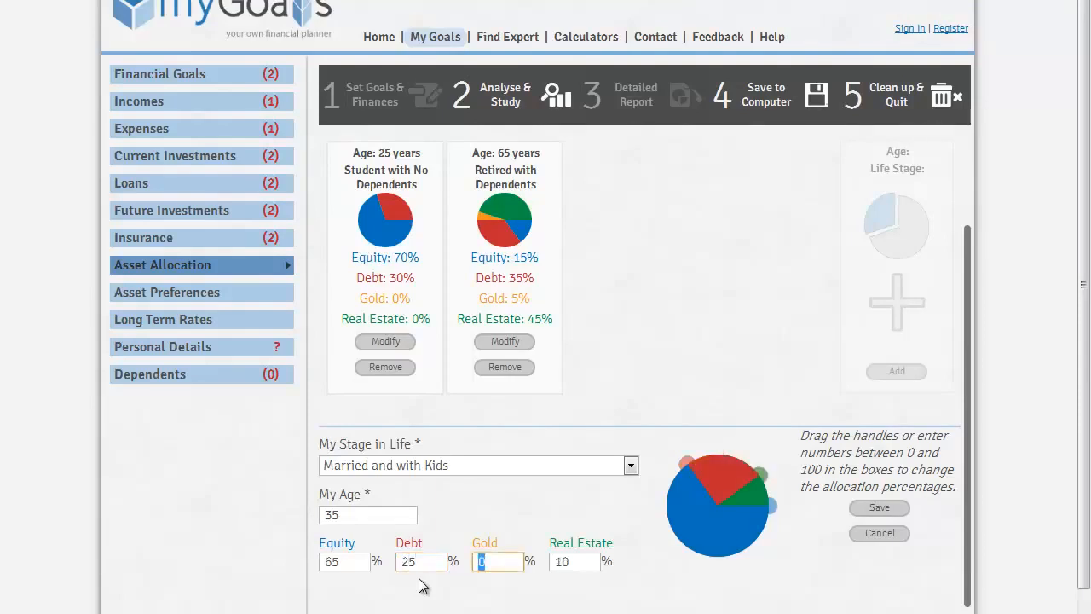
pyautogui.write('10')
pyautogui.press('Tab')
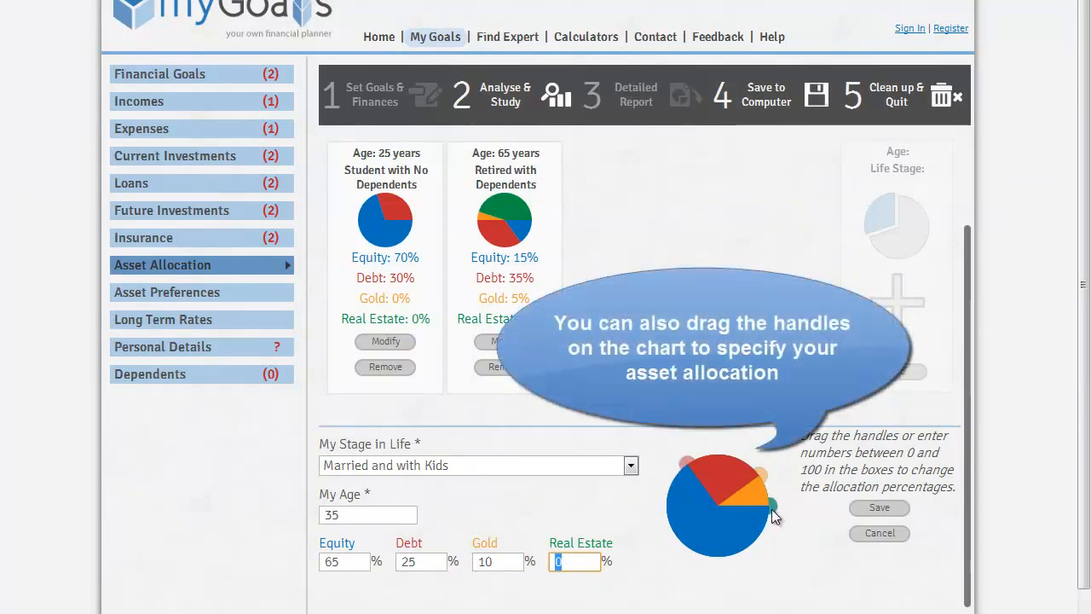
# Adjust the pie chart's boundary between gold and equity to 66% equity and 9% gold, and save the age 35 preference
pyautogui.moveTo(771, 517)
pyautogui.mouseDown()
pyautogui.moveTo(774, 501)
pyautogui.moveTo(763, 537)
pyautogui.moveTo(773, 494)
pyautogui.moveTo(774, 507)
pyautogui.mouseUp()
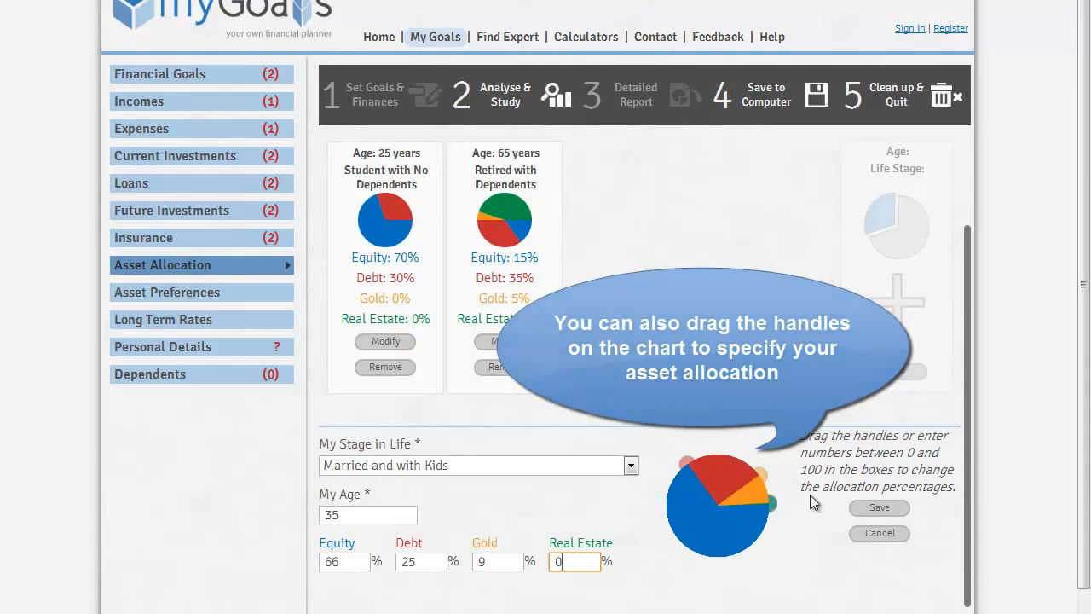
pyautogui.click(880, 509)
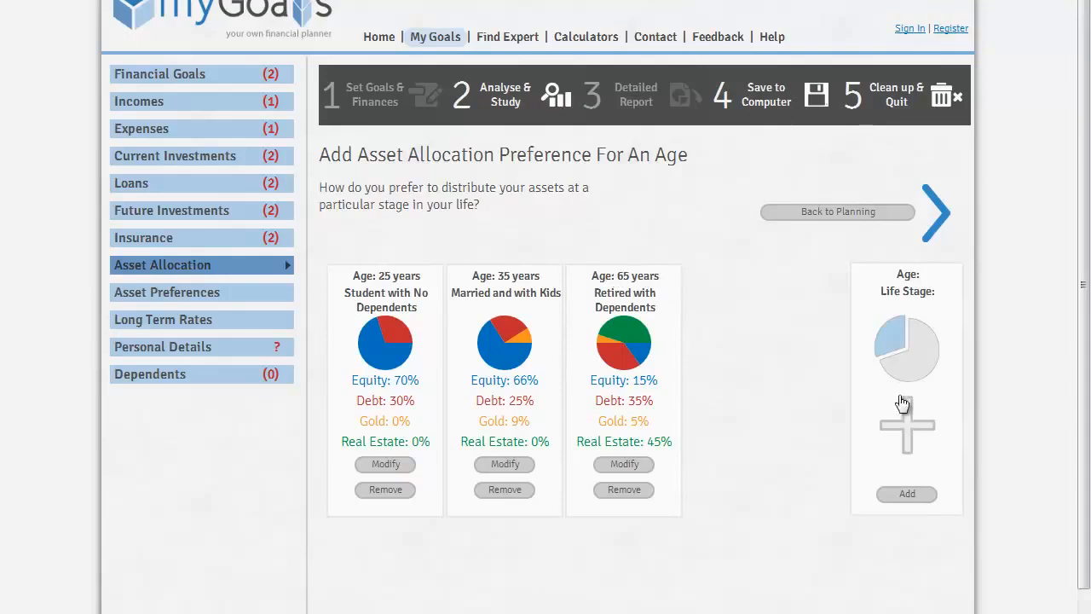
# Add another allocation preference for age 50 with the life stage Married with Kids and Dependents
pyautogui.click(916, 494)
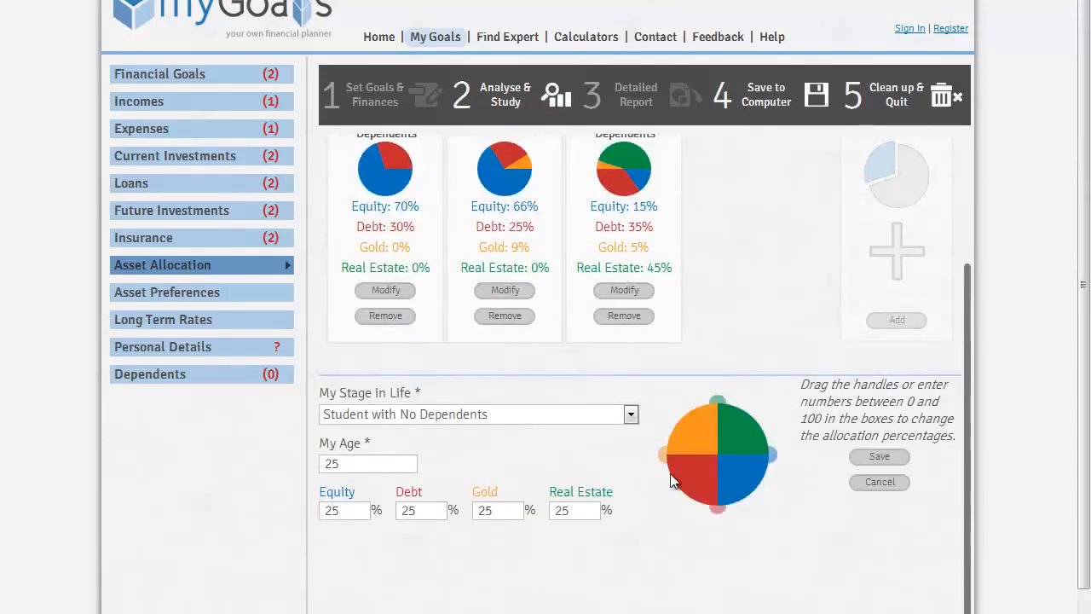
pyautogui.click(630, 414)
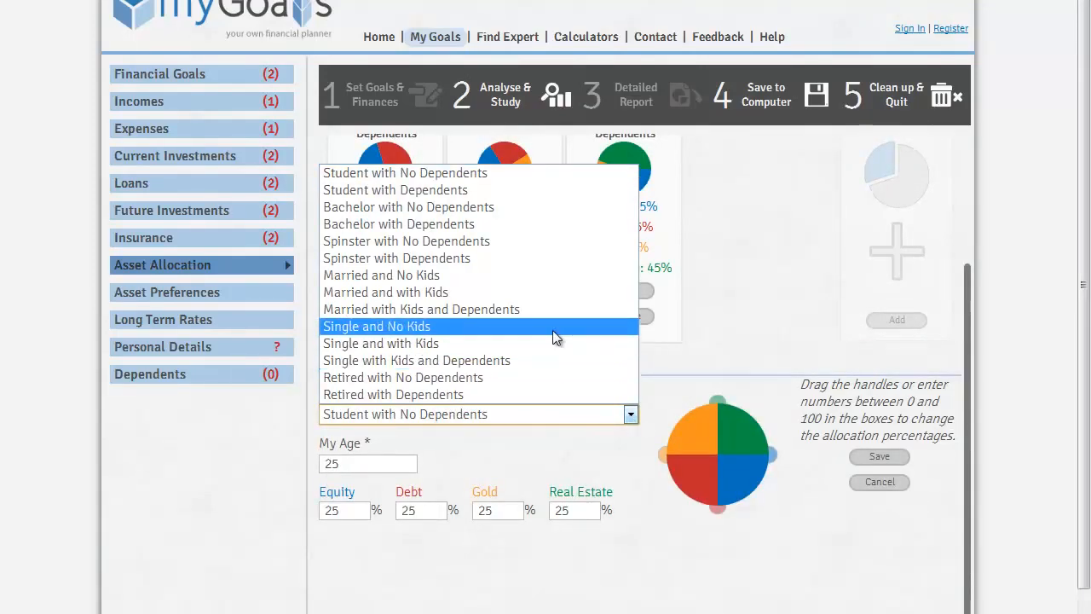
pyautogui.click(544, 310)
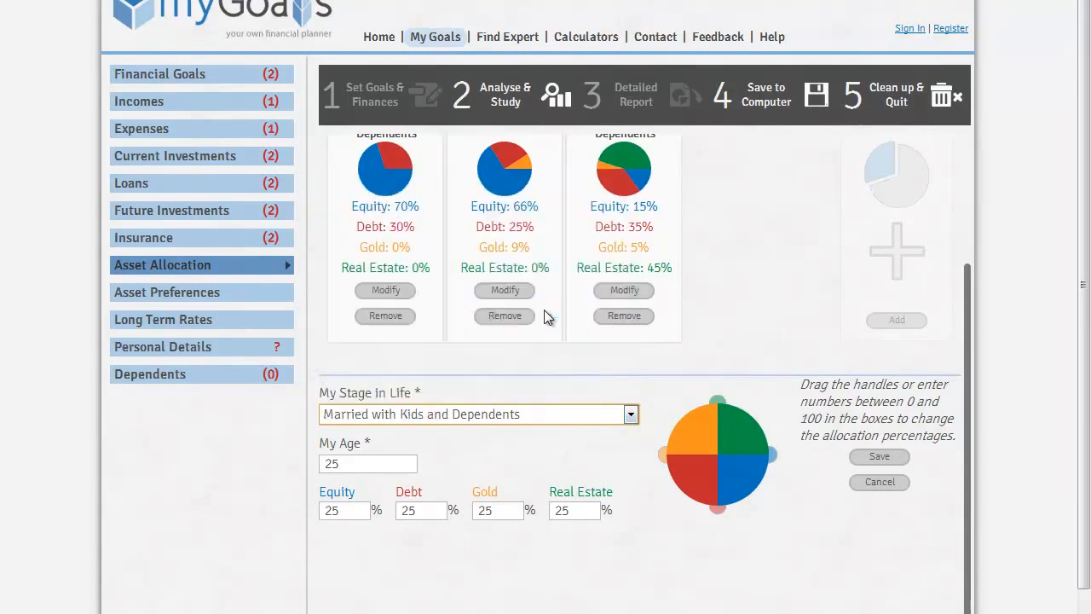
pyautogui.moveTo(392, 463); pyautogui.dragTo(255, 458)
pyautogui.write('50')
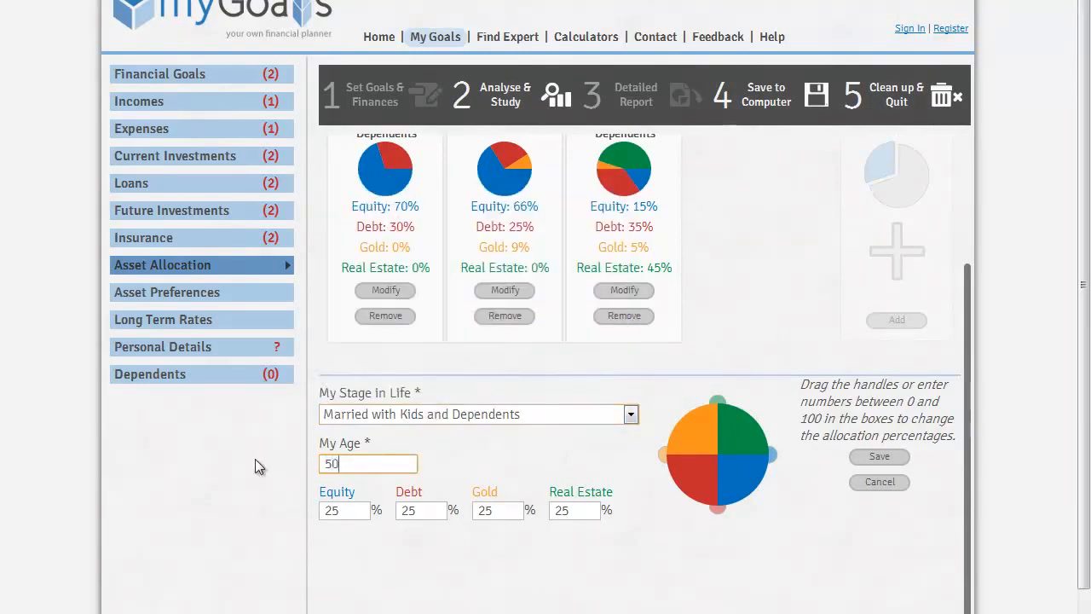
# Set the age 50 allocation to 40% equity, 15% debt, 10% gold and the remaining 35% real estate, and save it
pyautogui.click(350, 510)
pyautogui.moveTo(351, 510); pyautogui.dragTo(271, 513)
pyautogui.write('40')
pyautogui.press('Tab')
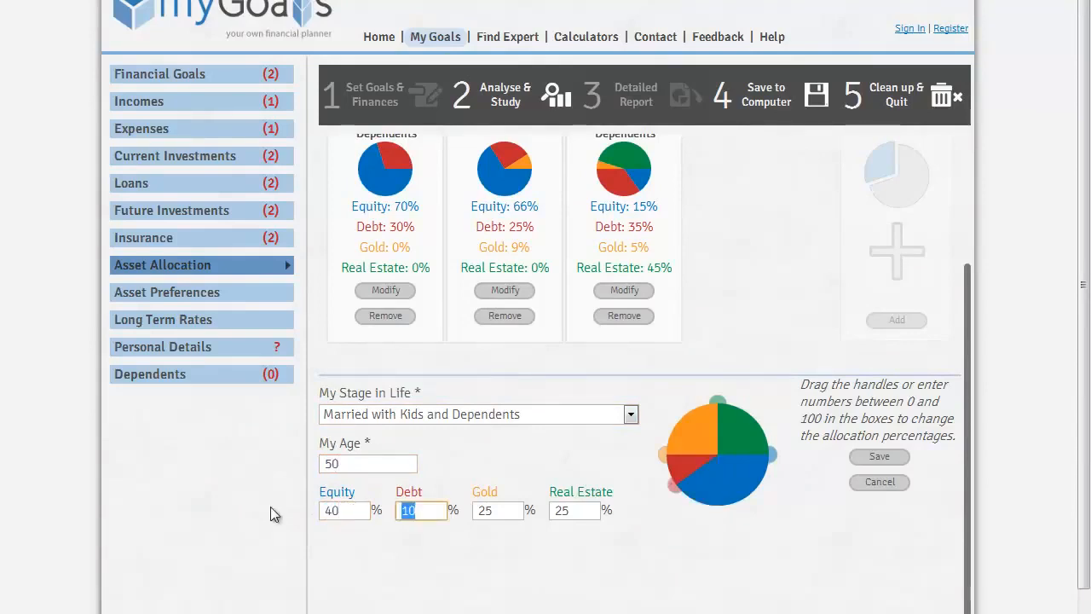
pyautogui.write('15')
pyautogui.press('Tab')
pyautogui.write('10')
pyautogui.press('Tab')
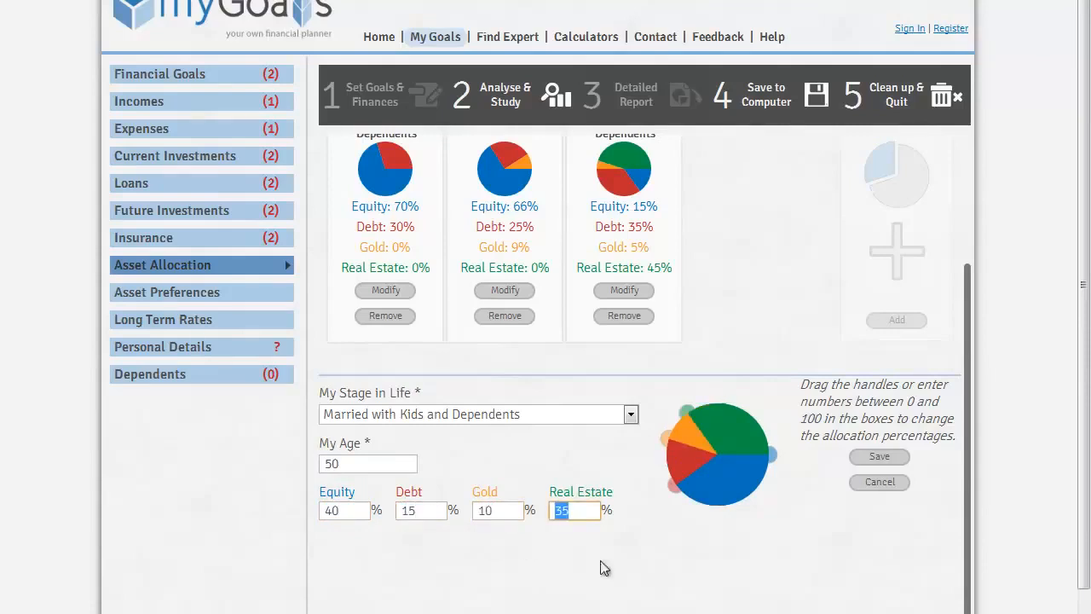
pyautogui.click(766, 545)
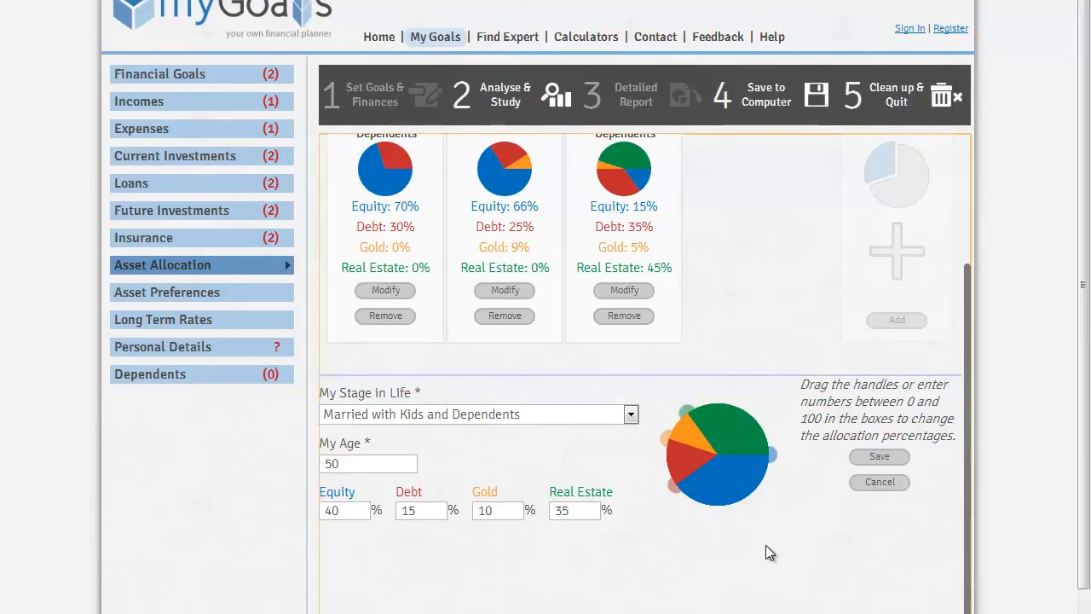
pyautogui.click(883, 459)
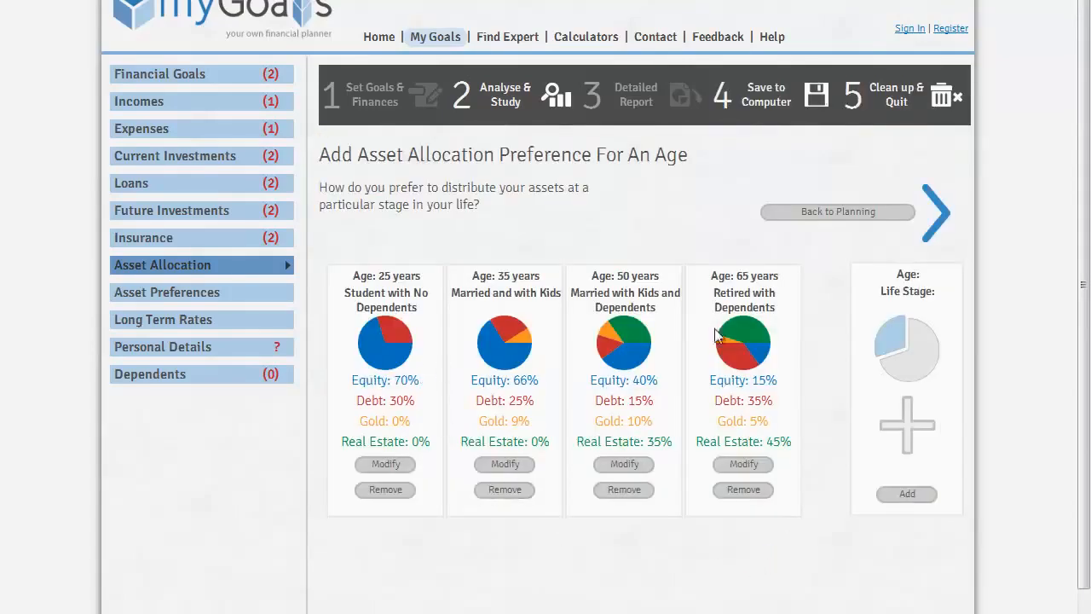
# Return to the planning overview and view the updated asset allocation chart from age 25 till 65
pyautogui.click(944, 225)
pyautogui.moveTo(964, 177); pyautogui.dragTo(954, 480)
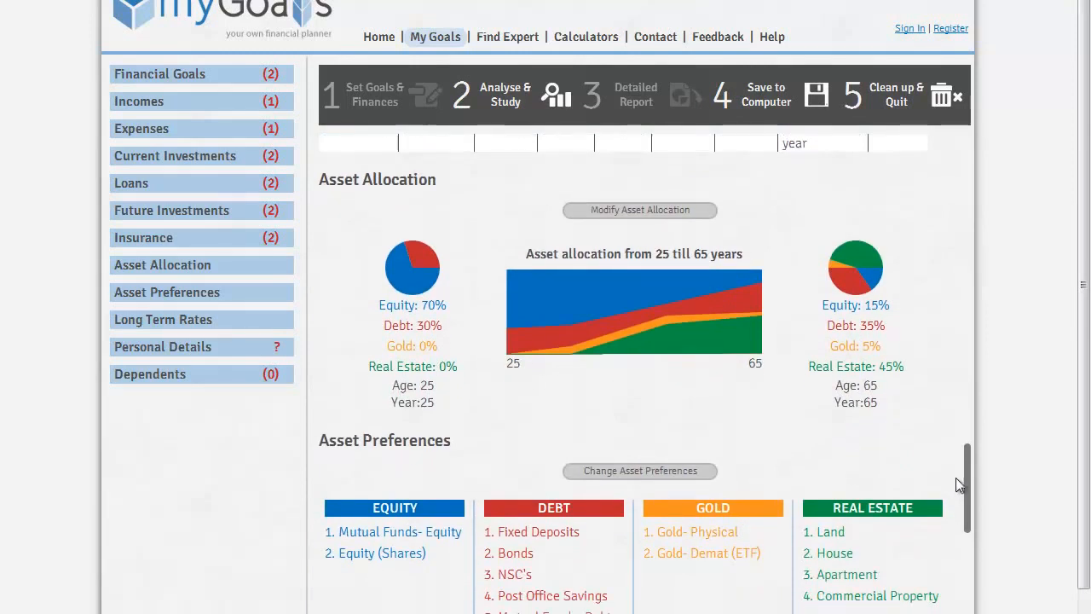